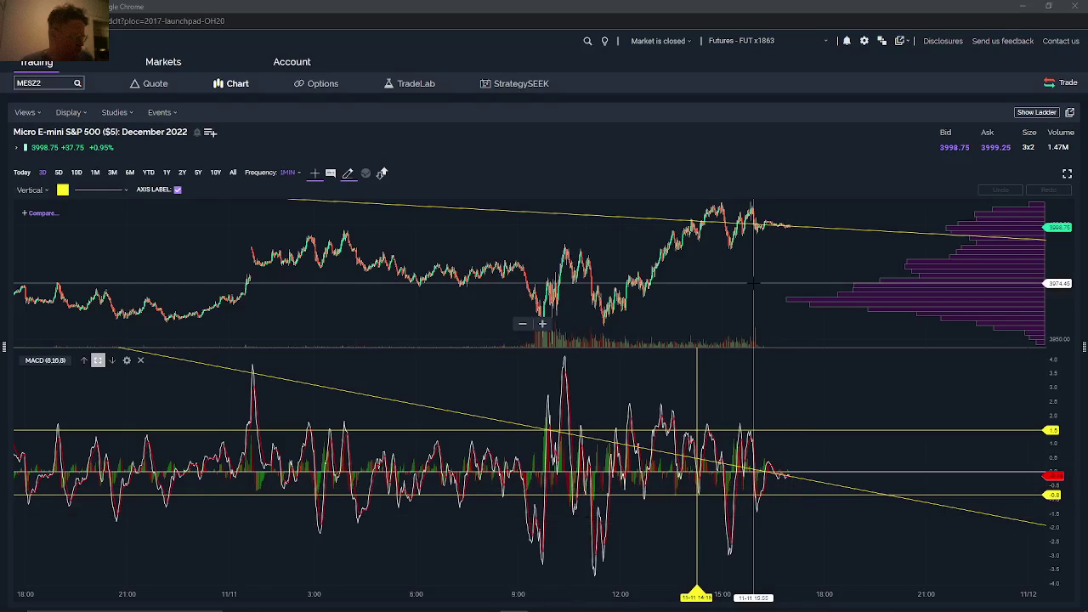
# - Place yellow horizontal lines across the price chart at the two volume-profile peaks, about 3967 and 3998
pyautogui.click(33, 189)
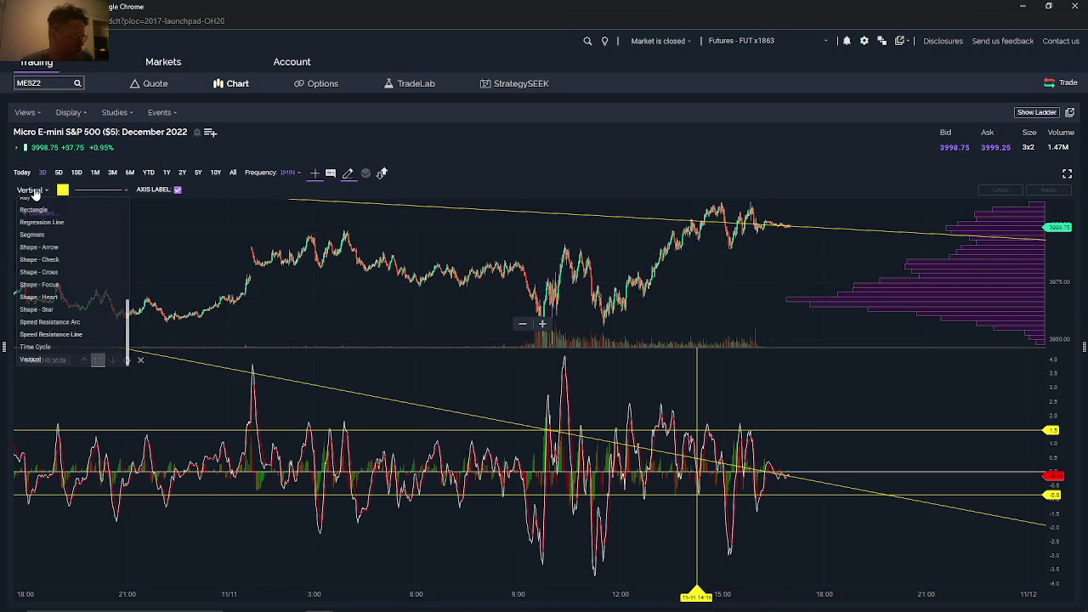
pyautogui.scroll(3, 60, 297)
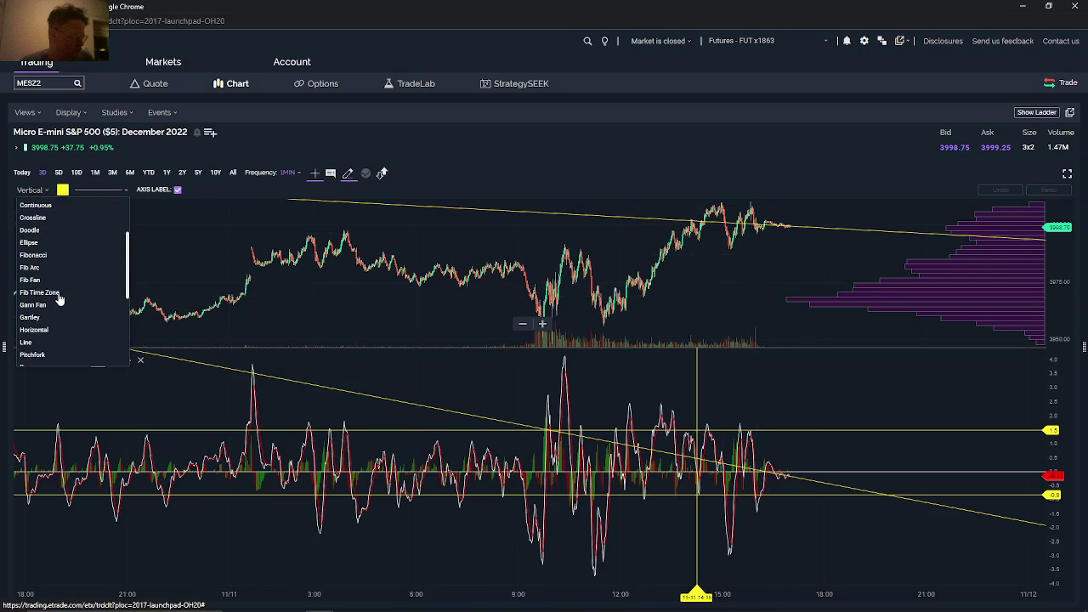
pyautogui.click(34, 329)
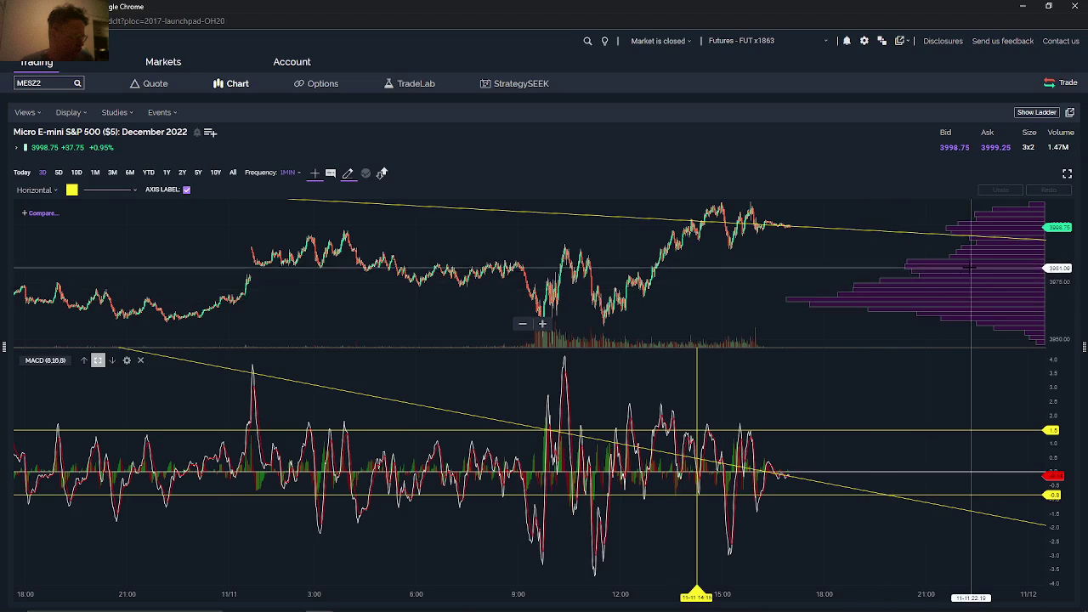
pyautogui.click(848, 299)
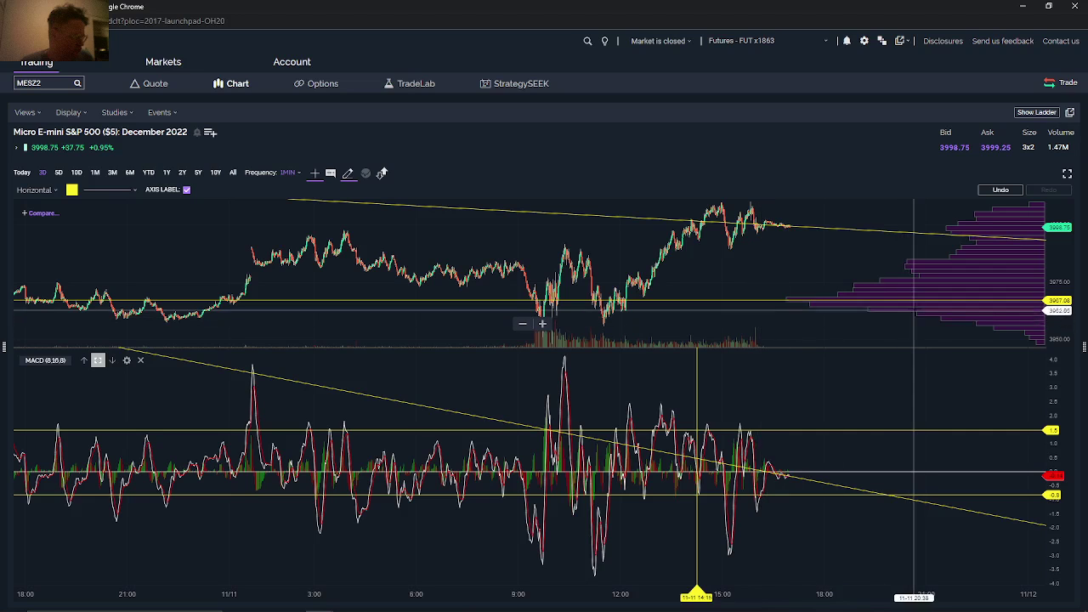
pyautogui.click(933, 228)
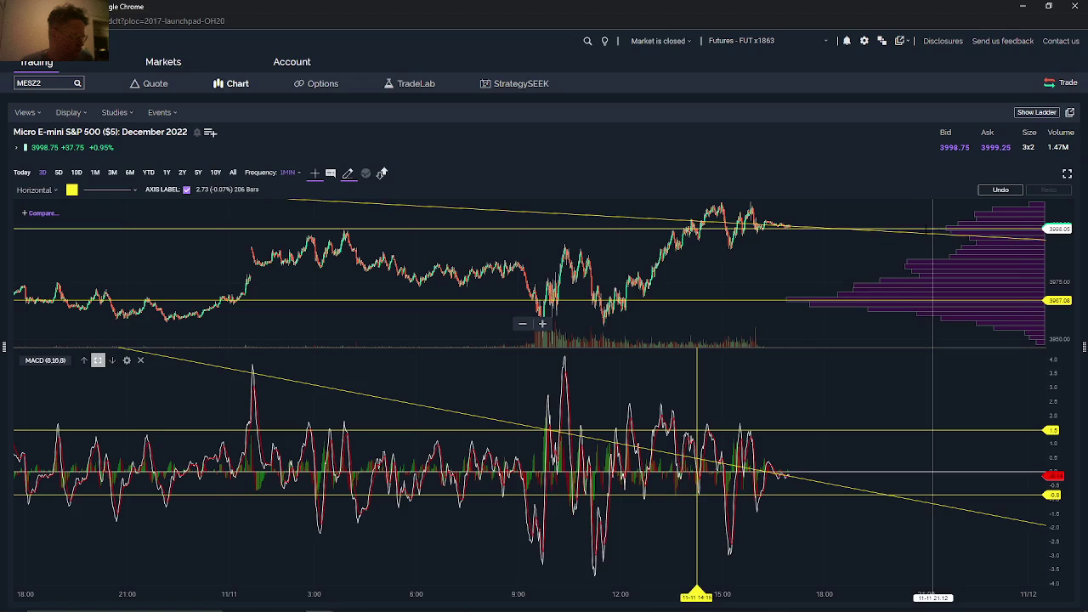
# - Adjust the yellow horizontal threshold lines in the MACD pane to about 1.5 above zero and -1.2 below zero
pyautogui.click(823, 429)
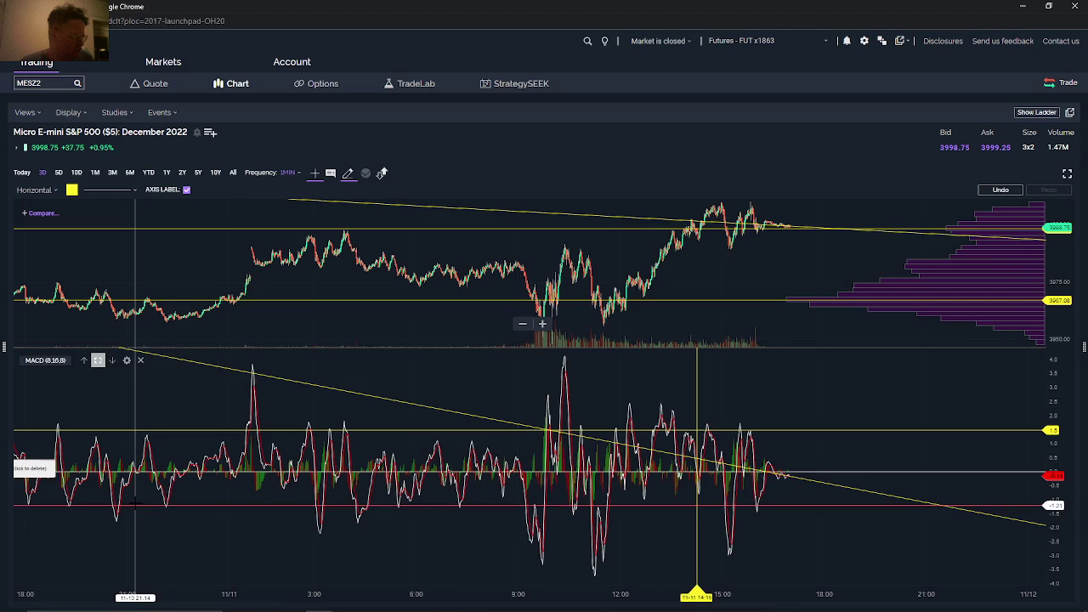
pyautogui.click(135, 504)
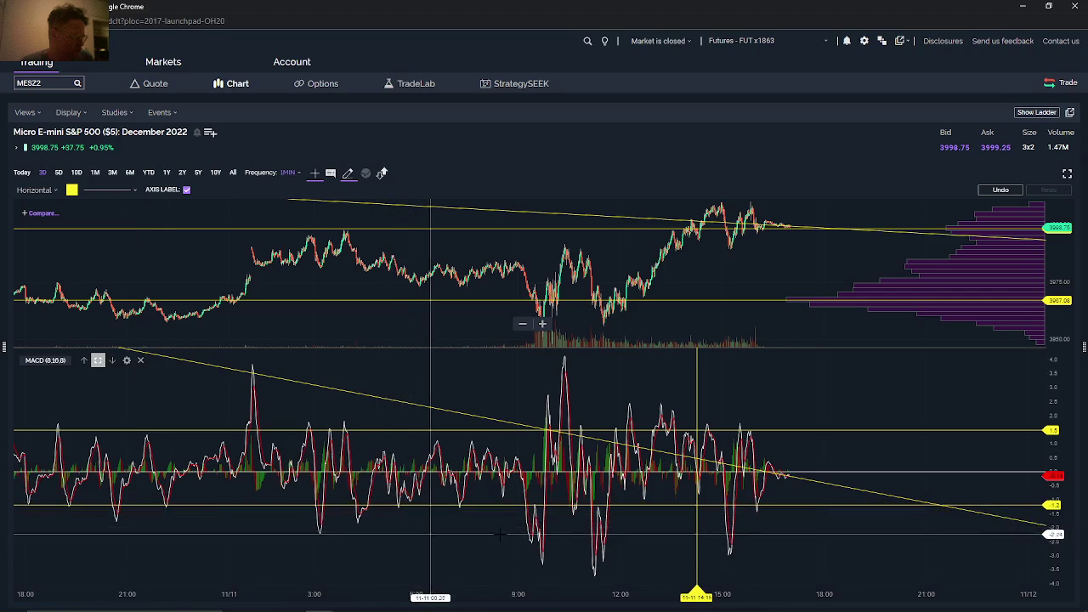
pyautogui.click(797, 429)
pyautogui.moveTo(797, 428); pyautogui.dragTo(798, 429)
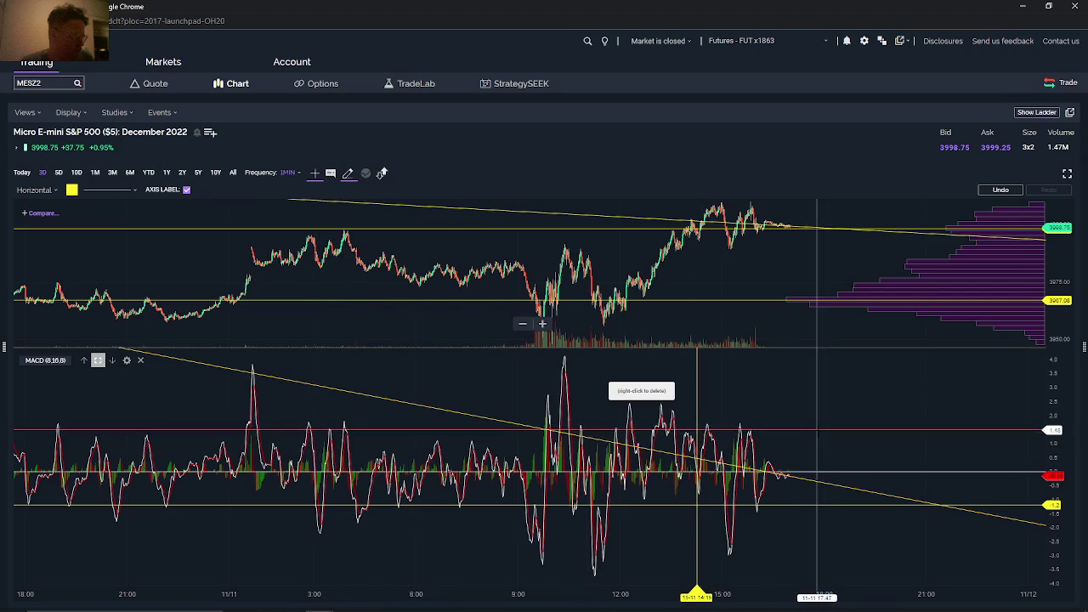
pyautogui.click(794, 499)
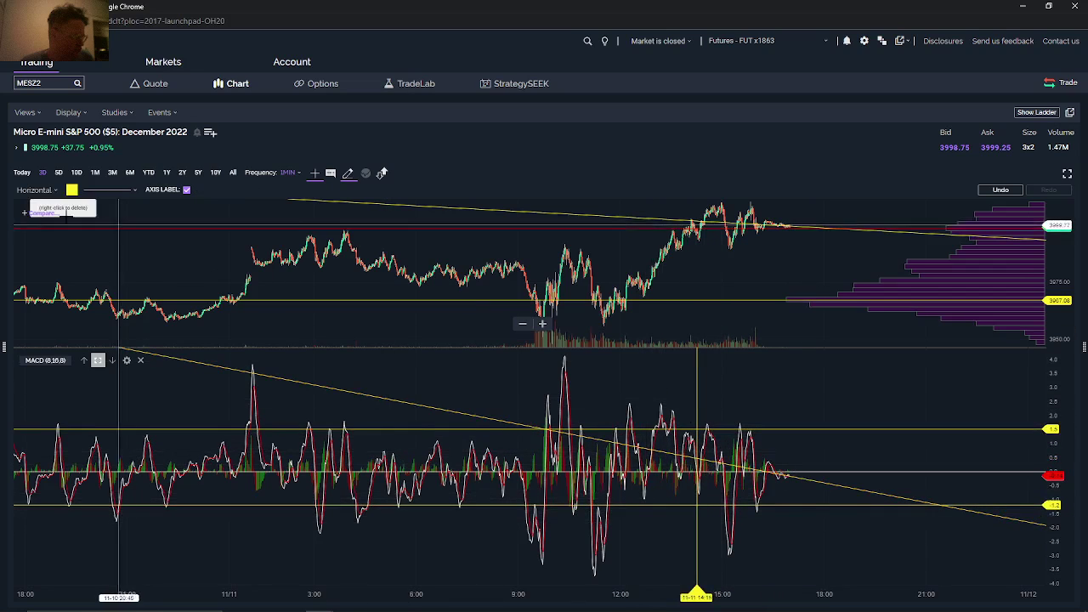
# - Draw two light-blue descending trend lines in the MACD pane, one along the recent highs and one beneath the lows
pyautogui.click(35, 190)
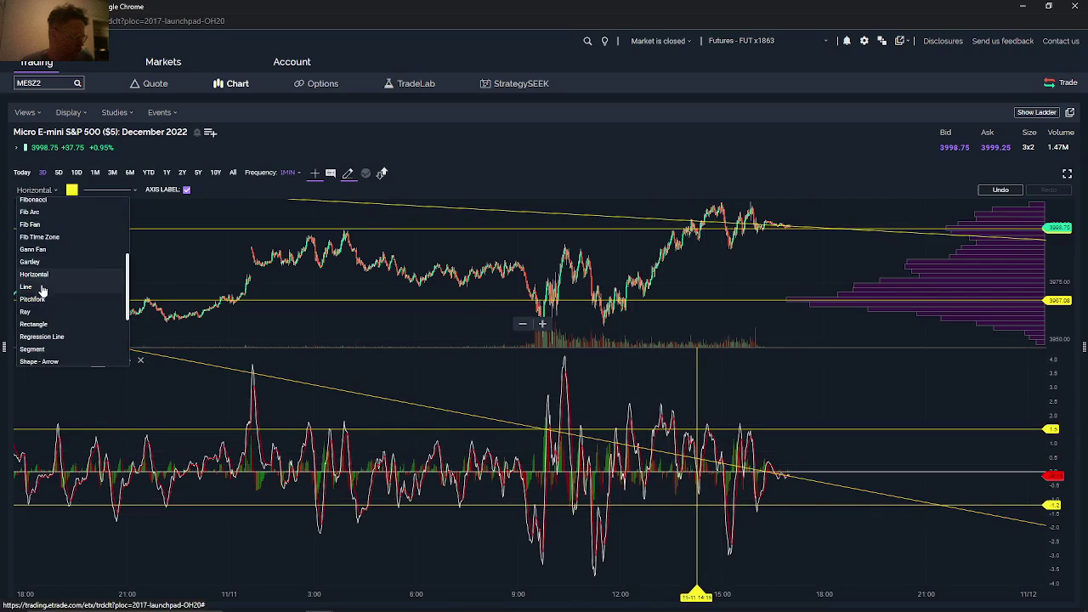
pyautogui.click(52, 190)
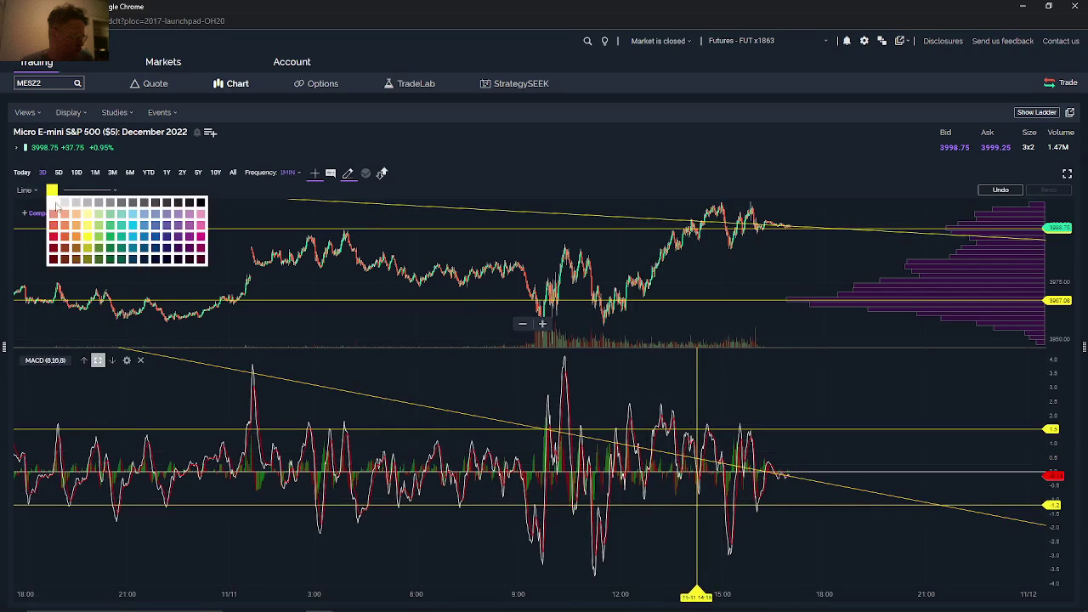
pyautogui.click(134, 239)
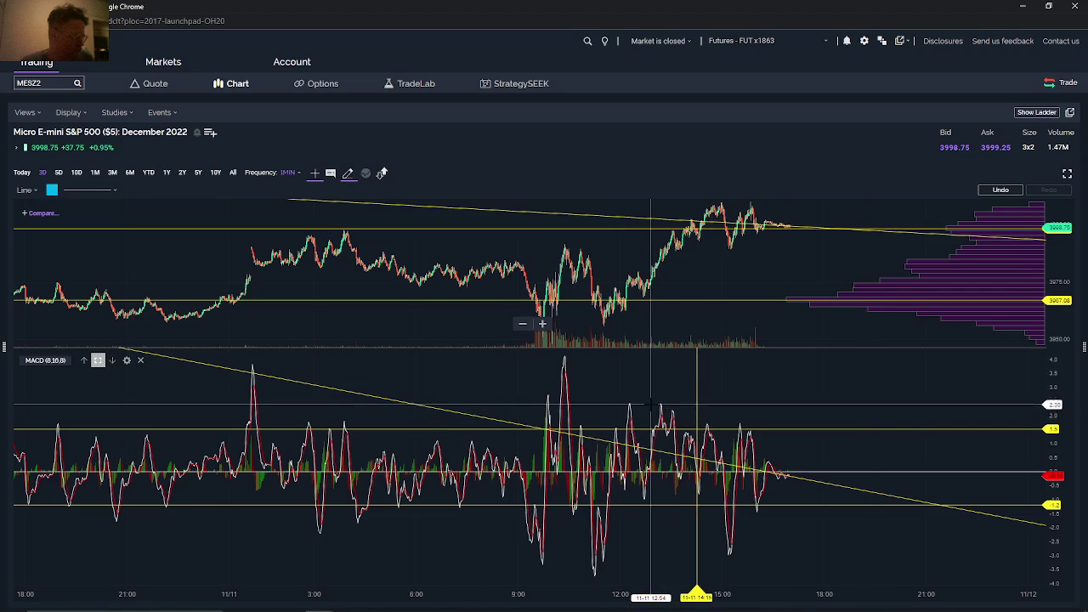
pyautogui.click(703, 460)
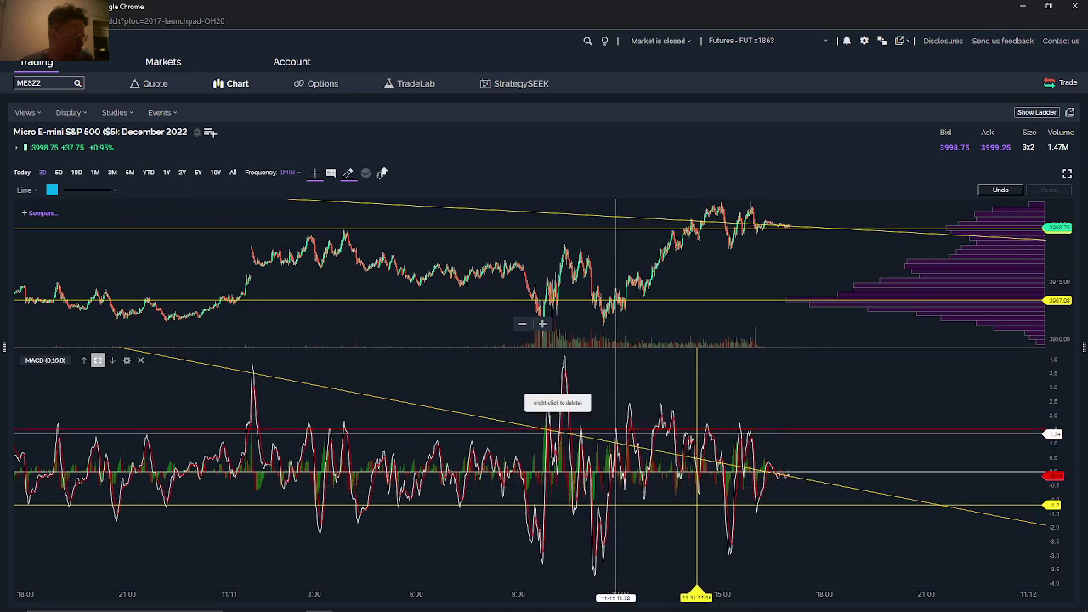
pyautogui.click(660, 402)
pyautogui.moveTo(665, 404); pyautogui.dragTo(741, 429)
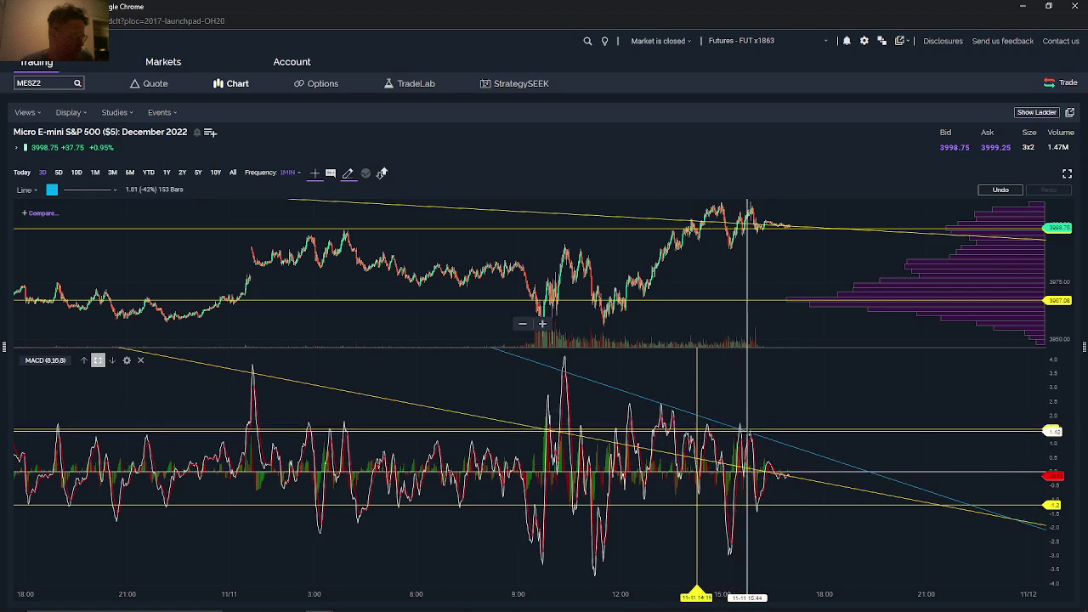
pyautogui.moveTo(624, 470); pyautogui.dragTo(740, 502)
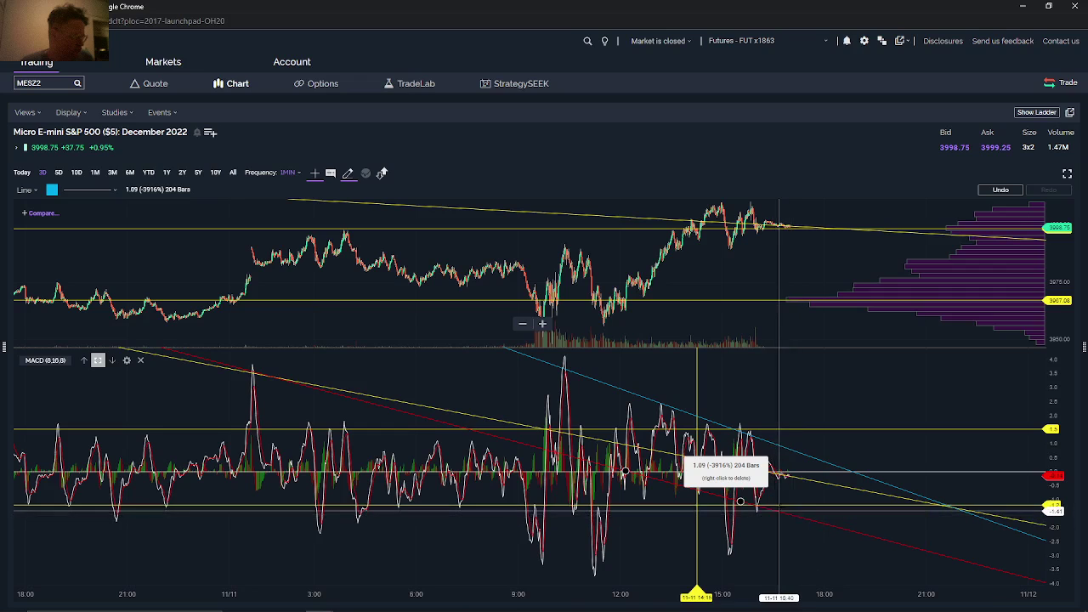
# - Draw light-blue trend lines on the price chart, one descending across the latest highs and one rising beneath the lows
pyautogui.click(720, 202)
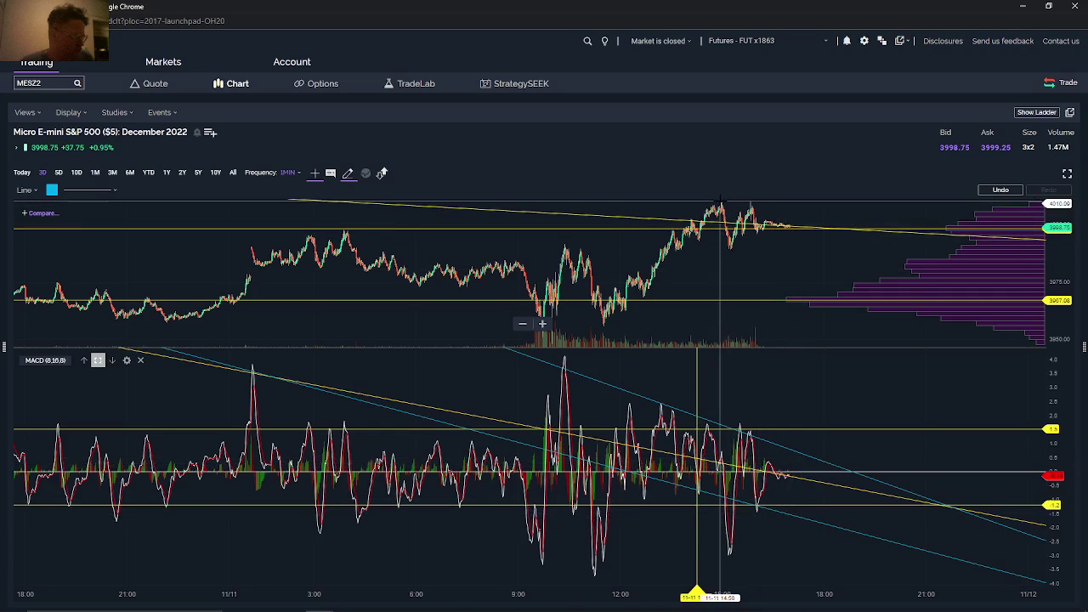
pyautogui.click(773, 210)
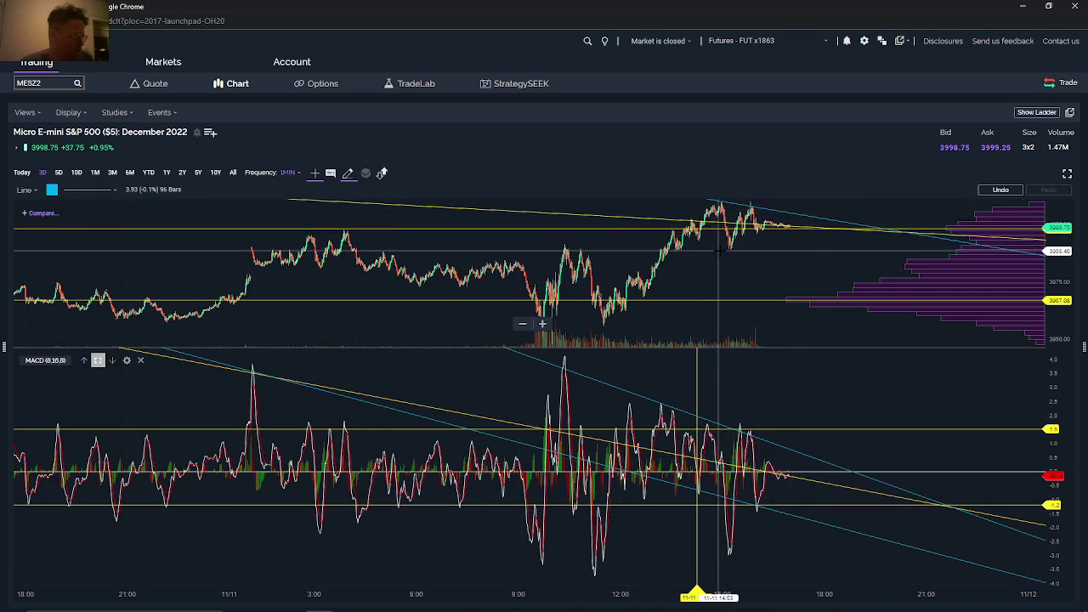
pyautogui.click(723, 251)
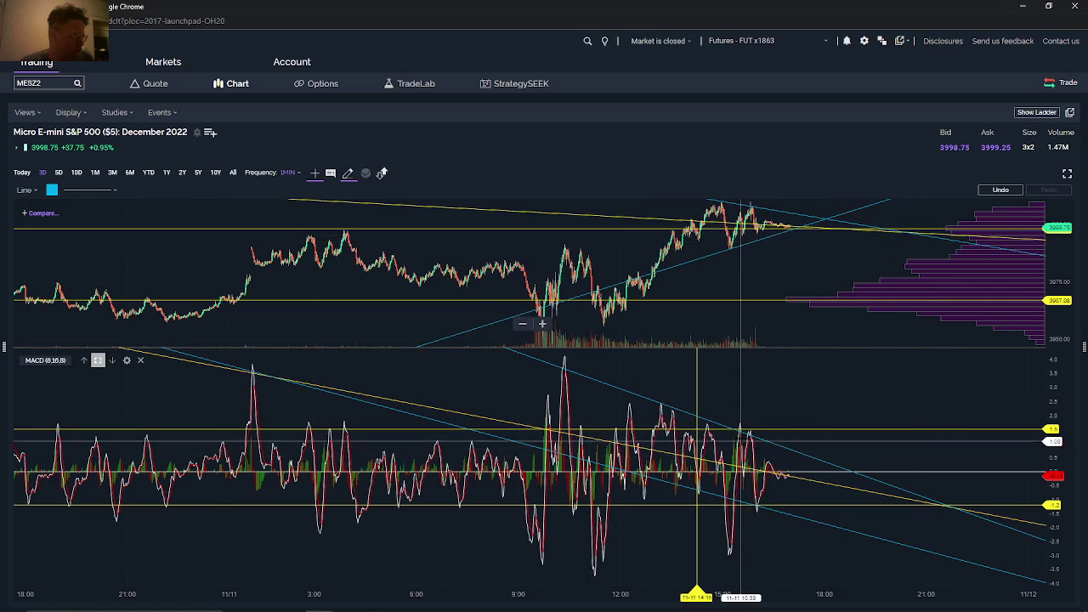
# - Examine where the MACD trend lines and thresholds converge, comparing the 3-day chart with the 5-day chart
pyautogui.click(740, 501)
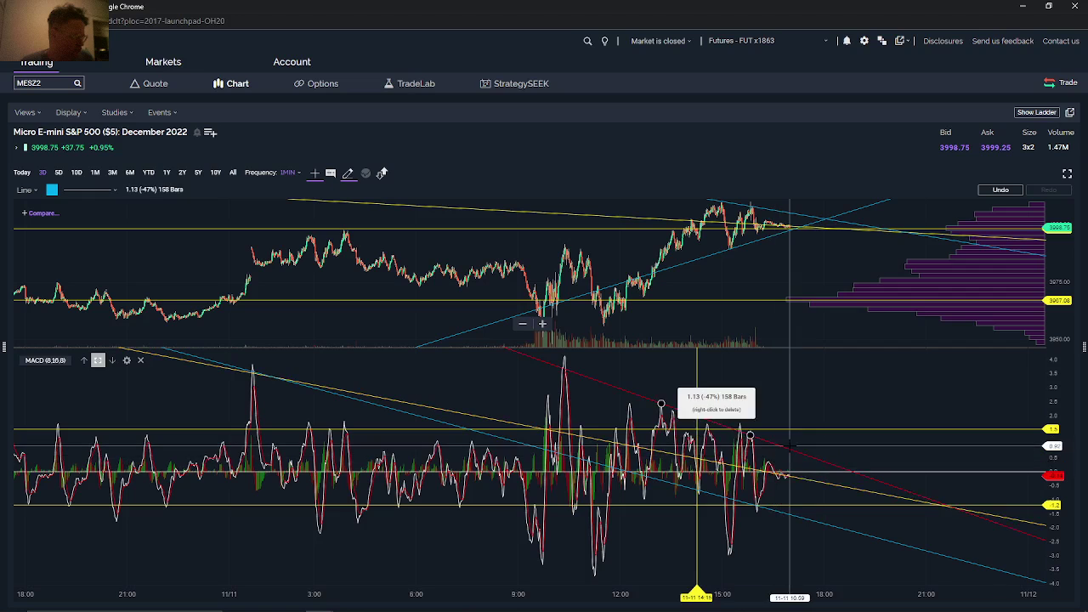
pyautogui.click(850, 464)
pyautogui.click(850, 472)
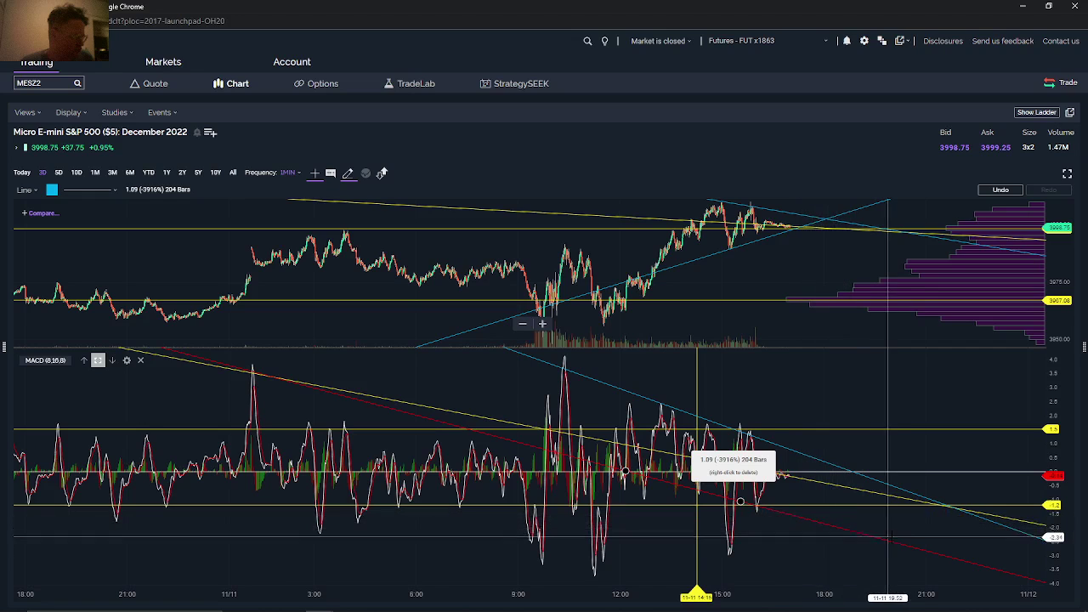
pyautogui.click(932, 537)
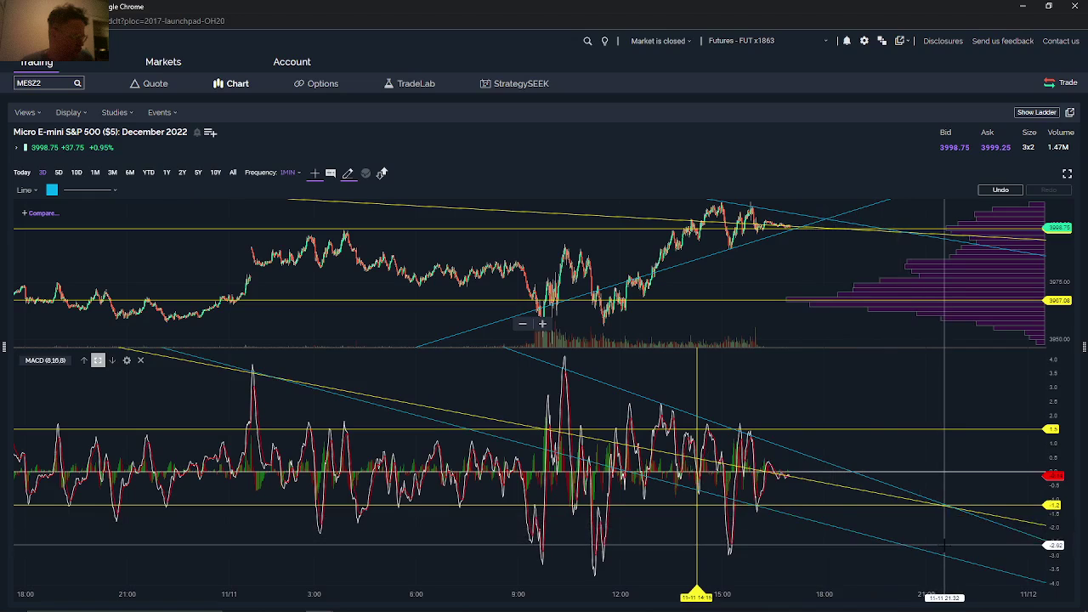
pyautogui.click(940, 548)
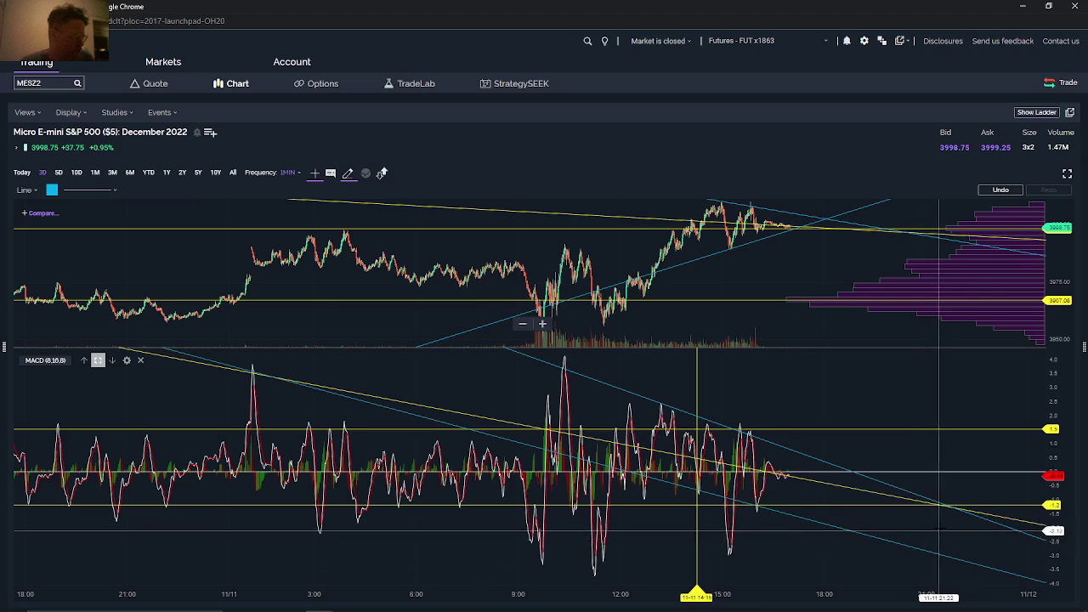
pyautogui.click(525, 476)
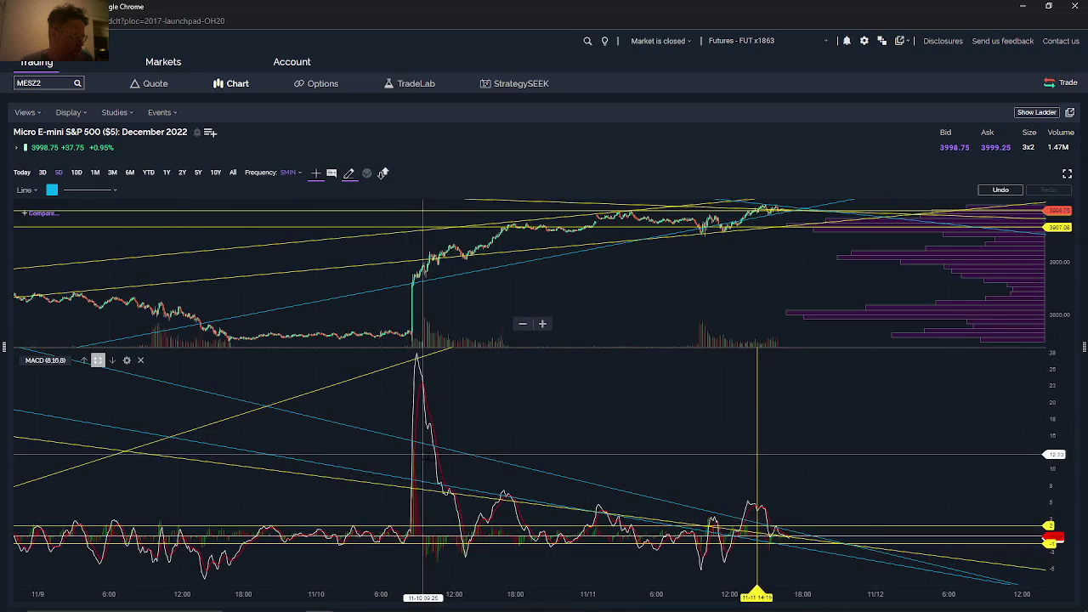
pyautogui.click(43, 174)
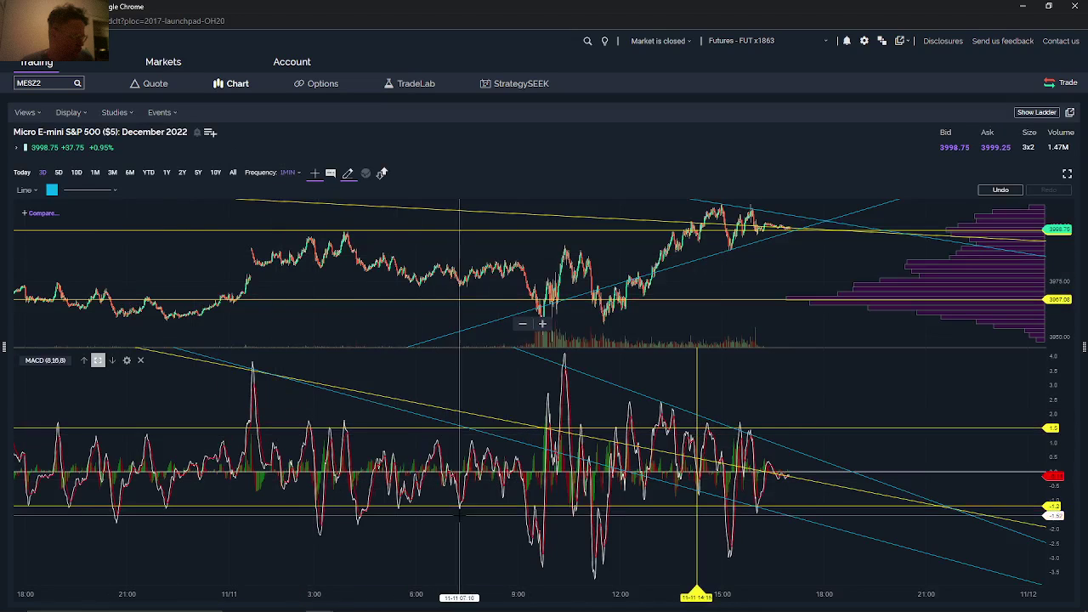
# - Place light-blue horizontal lines in the 5-day chart's MACD pane at about 4.4 and -4.8
pyautogui.click(60, 172)
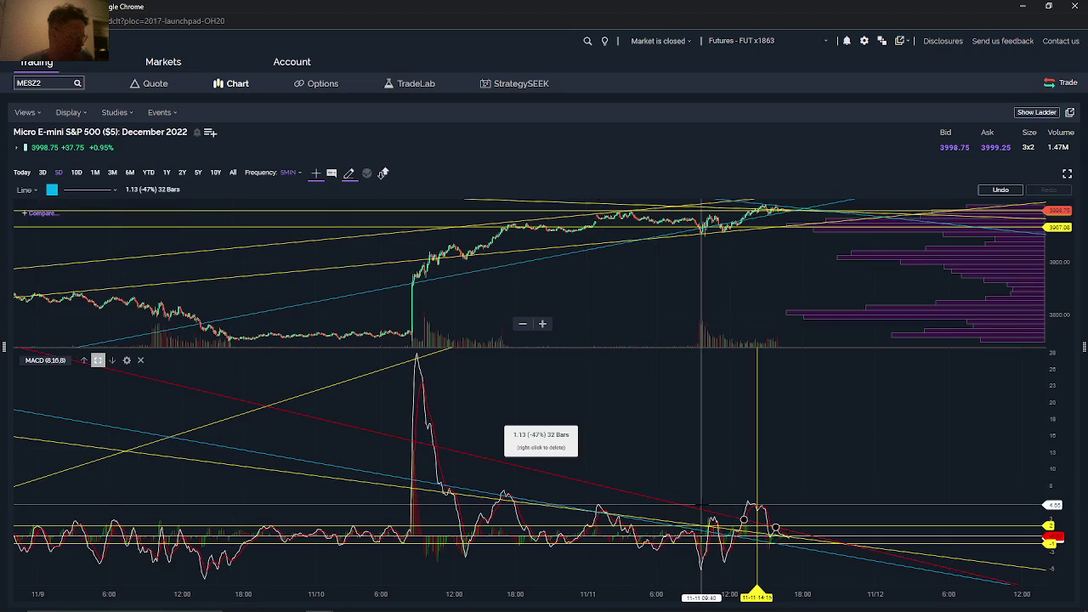
pyautogui.rightClick(701, 505)
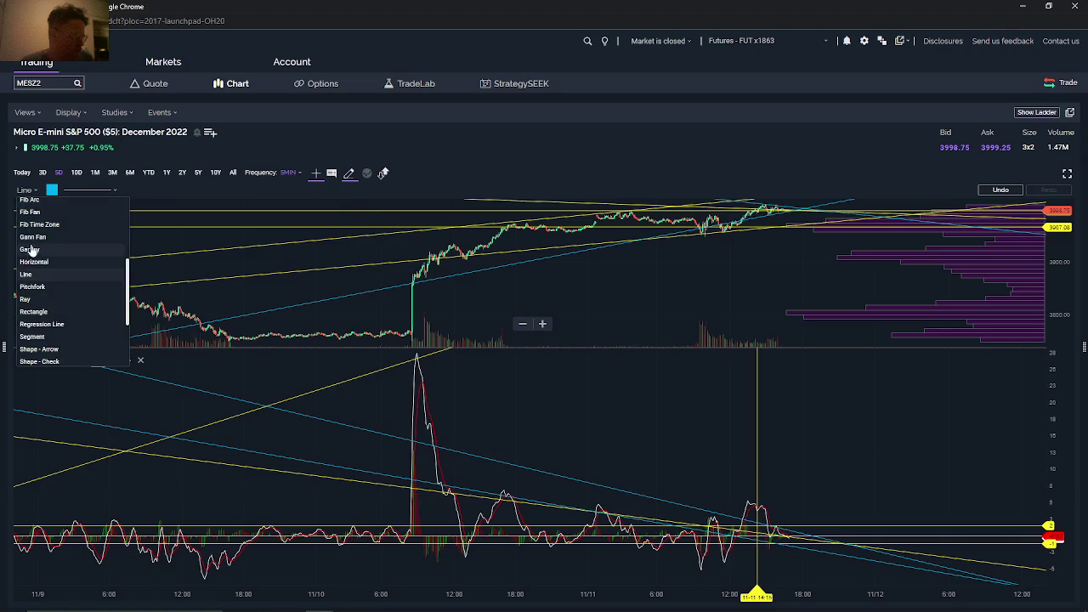
pyautogui.click(38, 262)
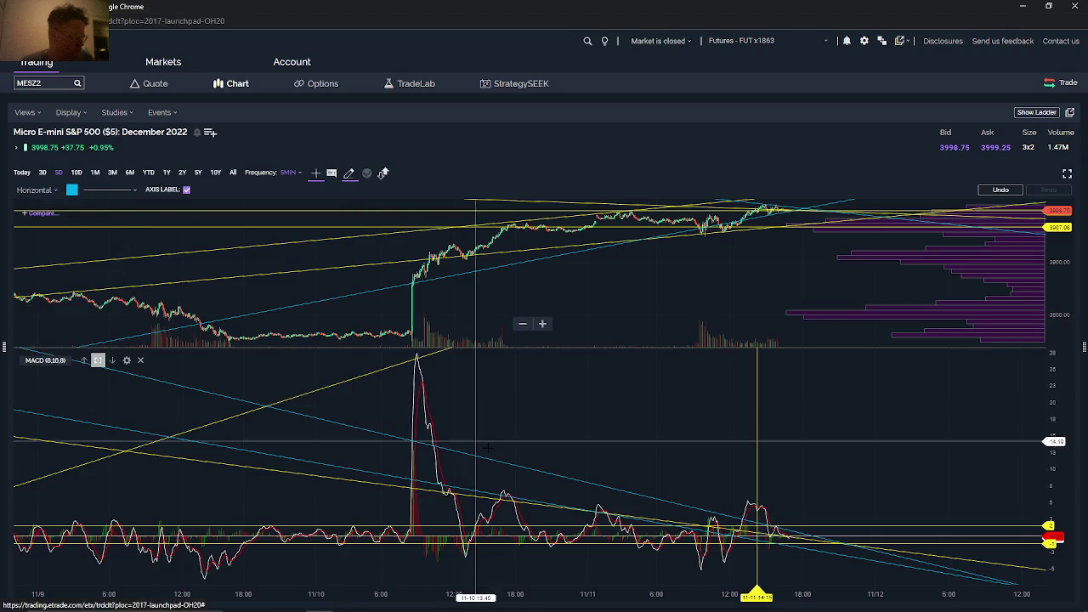
pyautogui.click(529, 507)
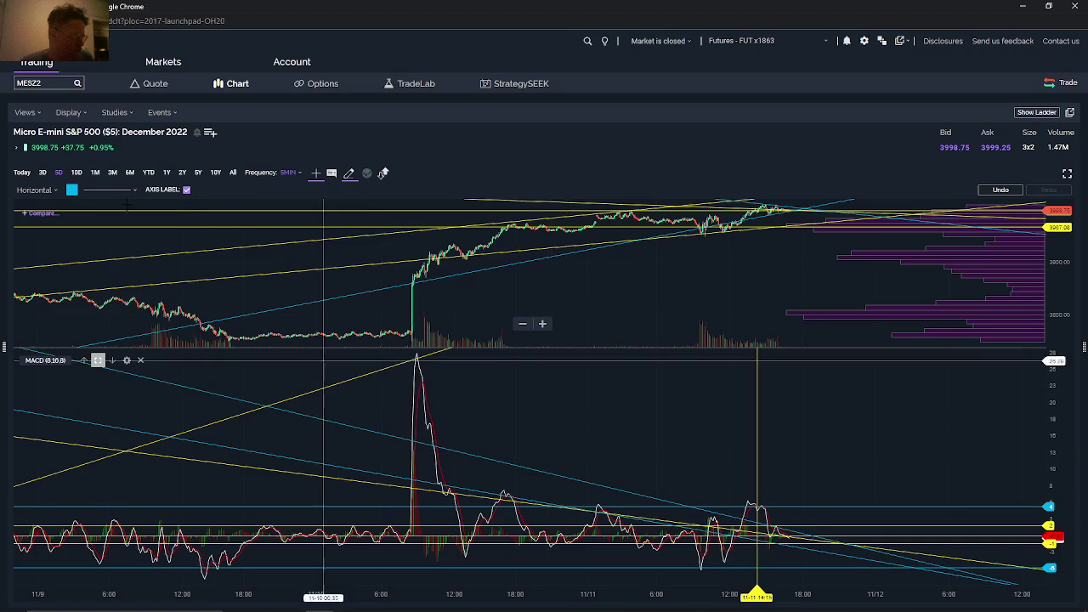
# - Try a light-blue horizontal line at about 2.9 in the 3-day chart's MACD pane and remove it
pyautogui.click(42, 173)
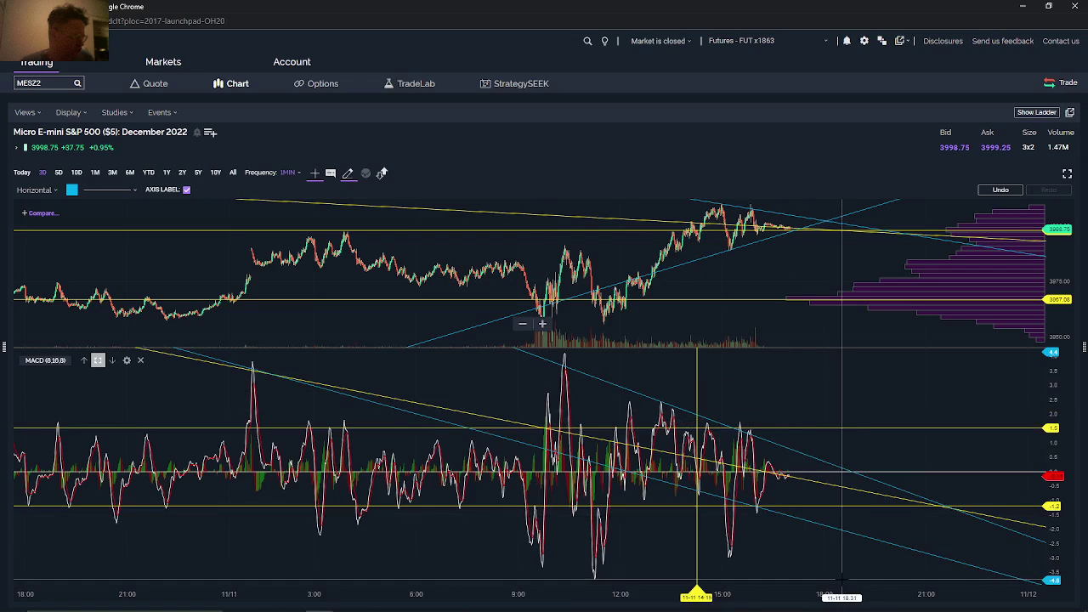
pyautogui.click(819, 389)
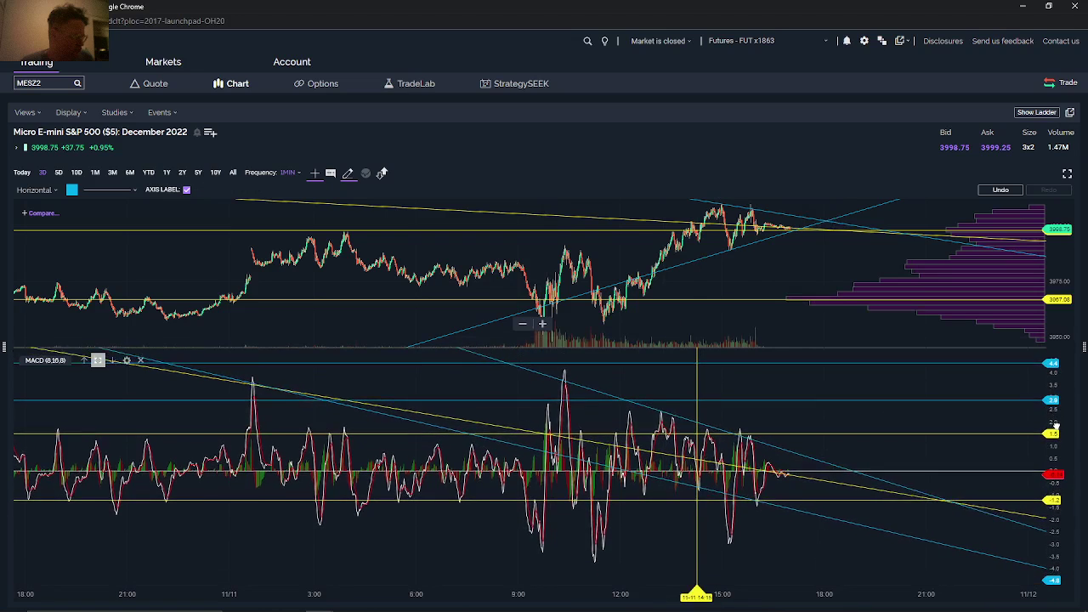
pyautogui.moveTo(1056, 426); pyautogui.dragTo(1056, 421)
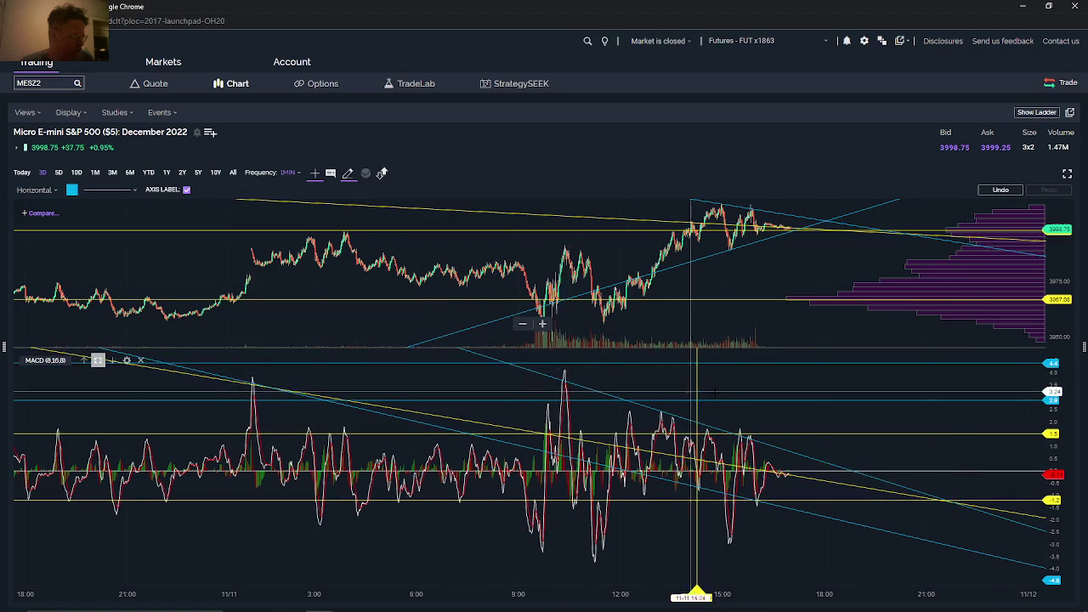
pyautogui.moveTo(738, 398); pyautogui.dragTo(749, 360)
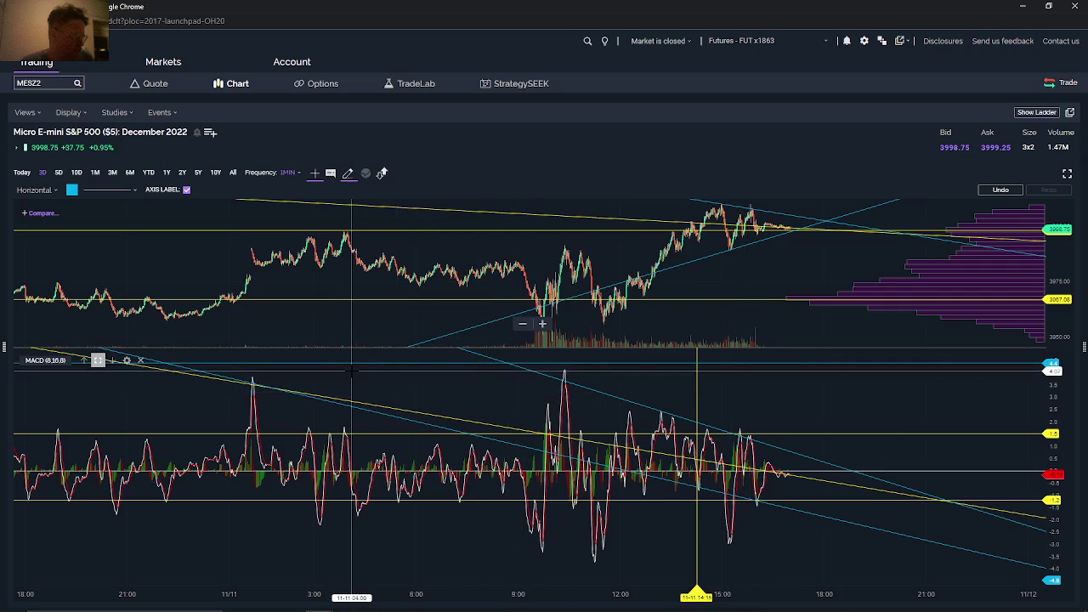
# - Review the MACD swings against the horizontal levels on the 5-day chart and the trend-line crossing on the 3-day chart
pyautogui.click(57, 172)
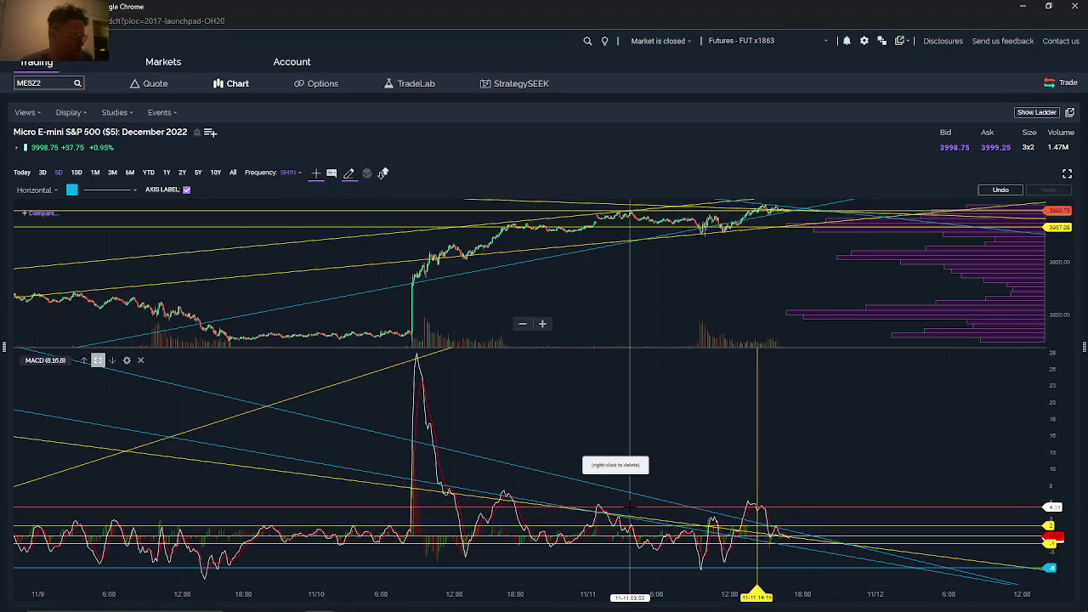
pyautogui.scroll(-3, 437, 492)
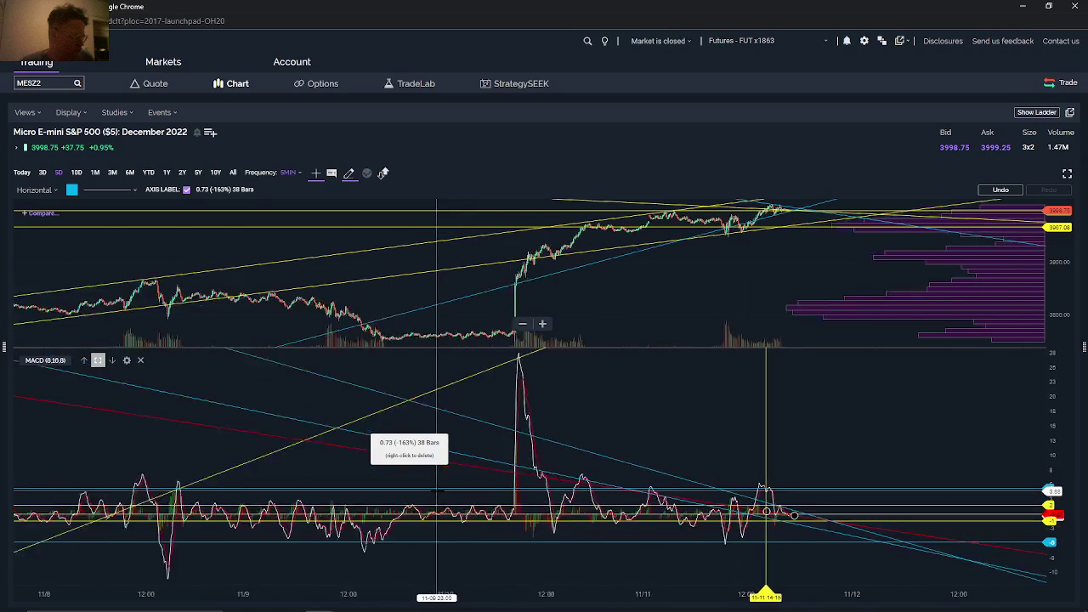
pyautogui.scroll(-1, 437, 492)
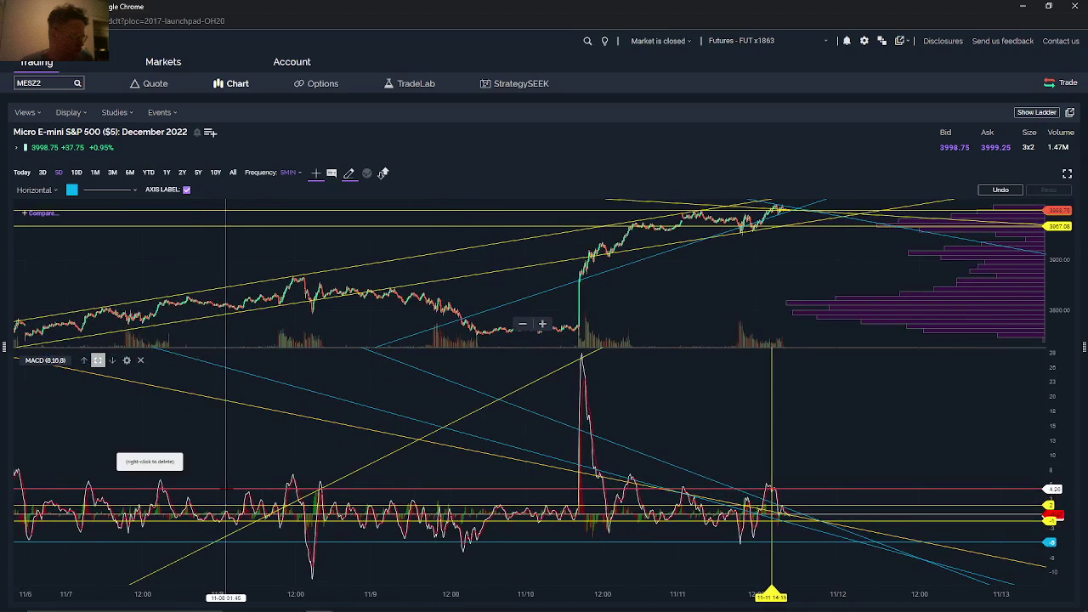
pyautogui.scroll(2, 225, 489)
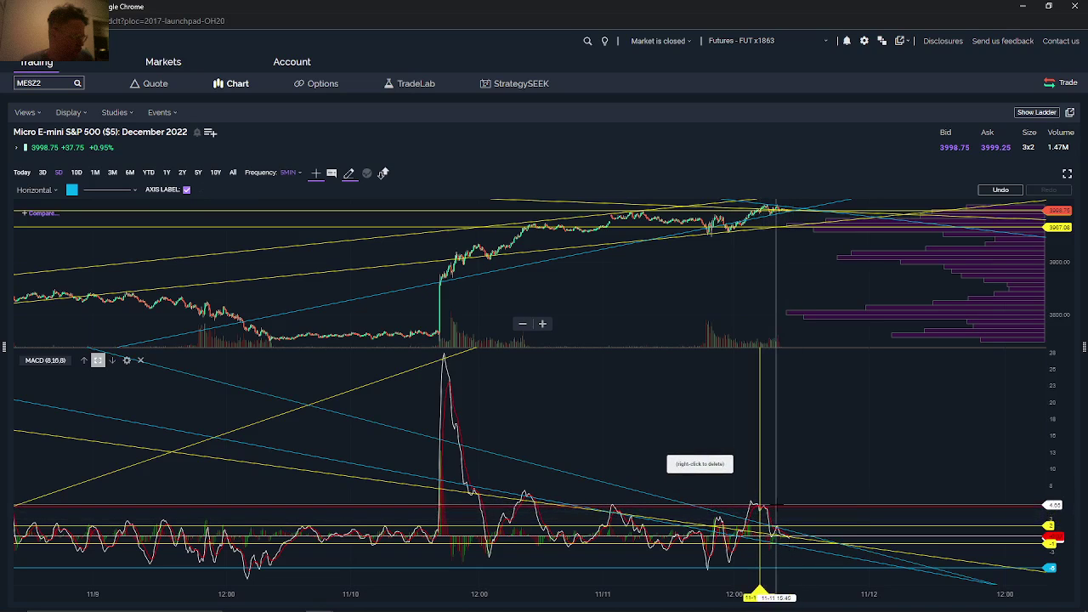
pyautogui.hotkey('alt', 'Tab')
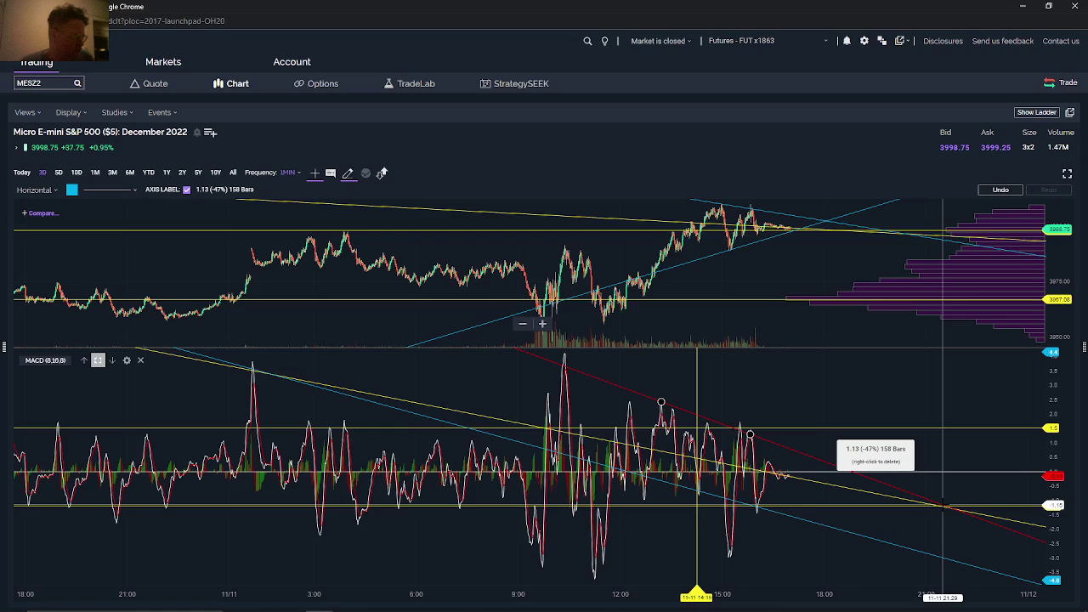
pyautogui.rightClick(942, 506)
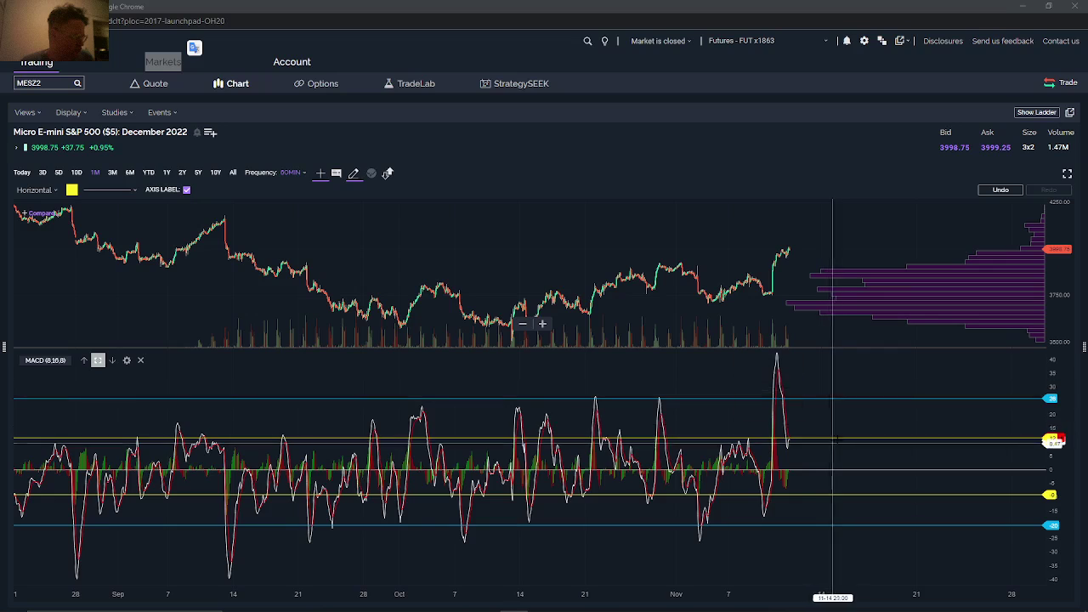
# - Fine-tune the upper light-blue horizontal line in the one-month chart's MACD pane to about 26.6
pyautogui.moveTo(839, 405); pyautogui.dragTo(827, 399)
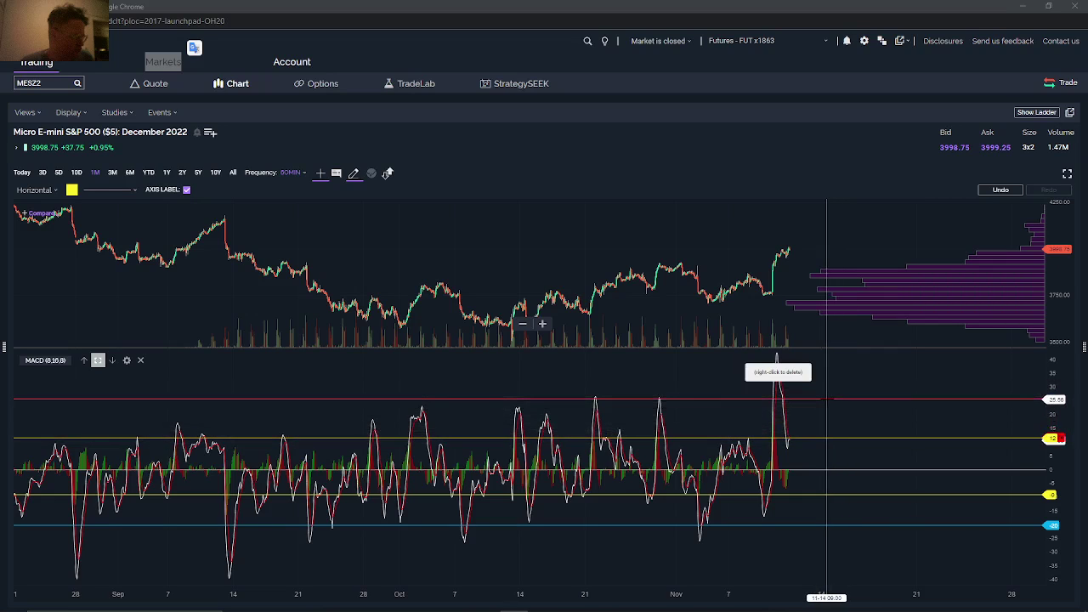
pyautogui.moveTo(826, 399); pyautogui.dragTo(839, 396)
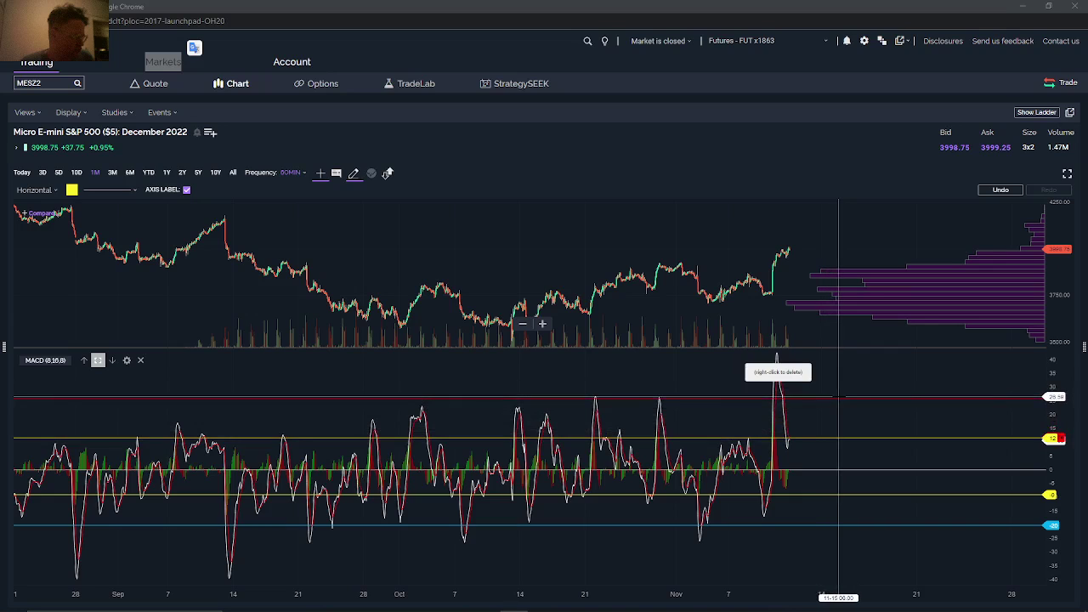